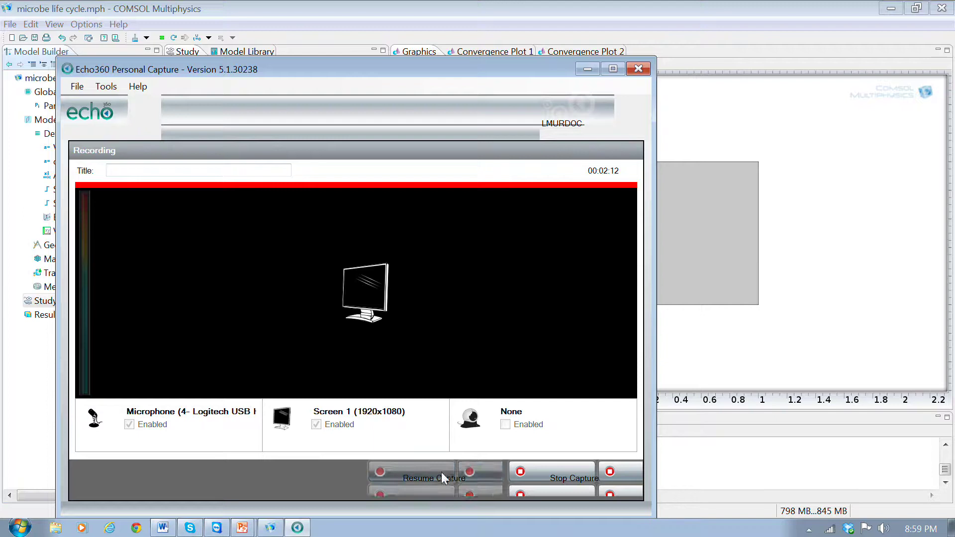
# Show the Rss and Rc variables with the table widened, then open the monod analytic function.
pyautogui.click(440, 472)
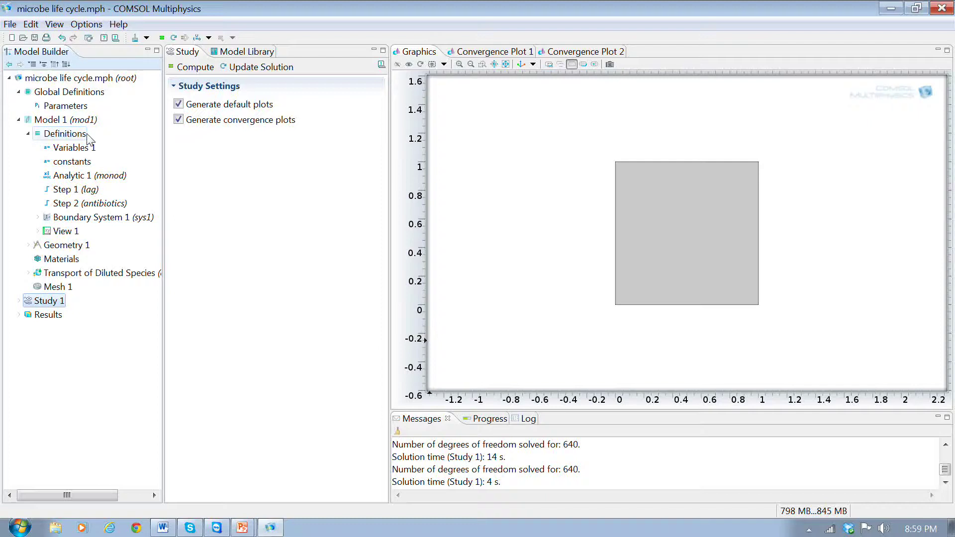
pyautogui.click(50, 148)
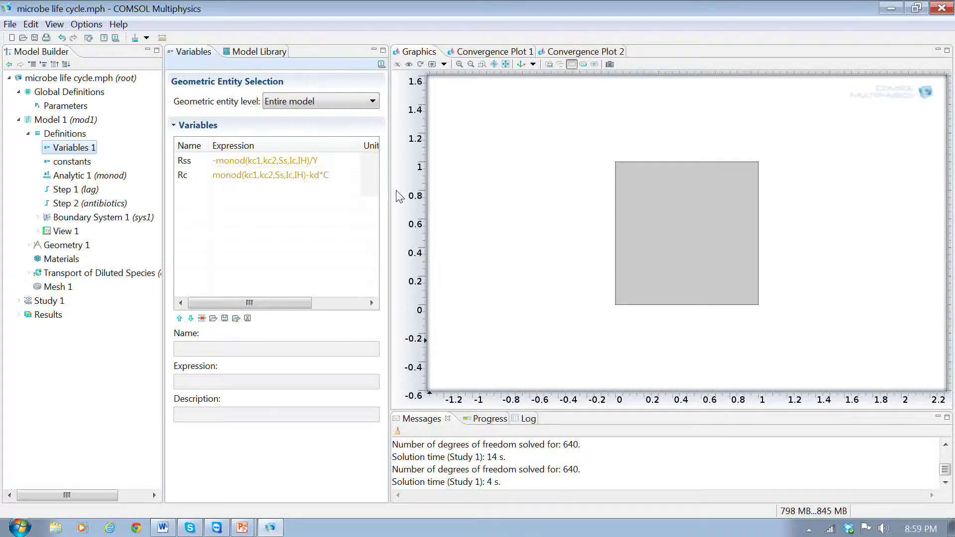
pyautogui.moveTo(389, 189); pyautogui.dragTo(480, 191)
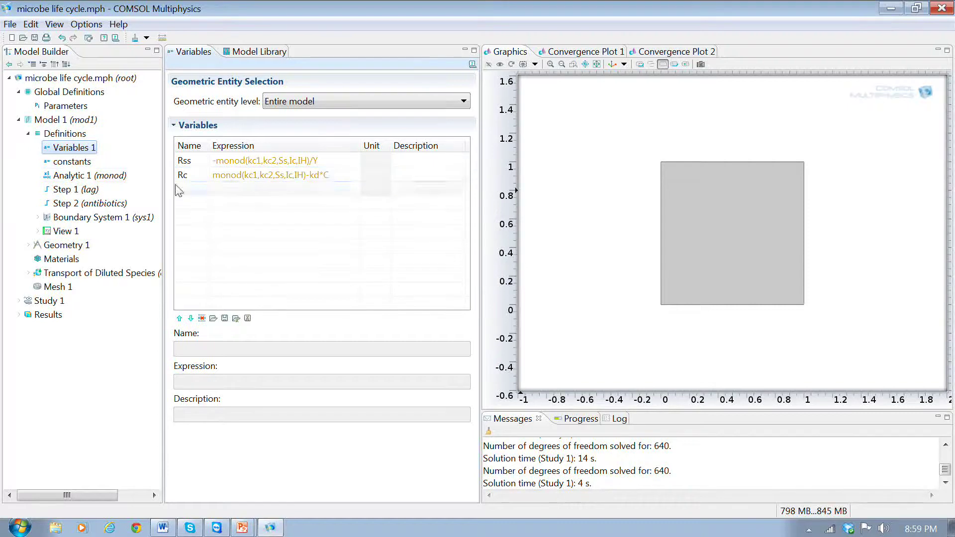
pyautogui.click(73, 177)
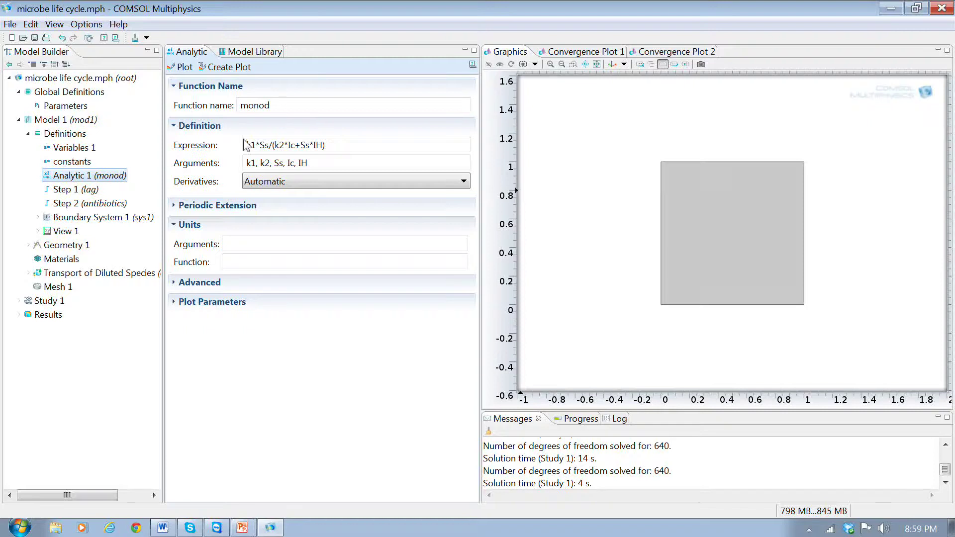
# Highlight the monod expression k1*Ss/(k2*Ic+Ss*IH) and bring up the Bacteria Growth/Death with Monod slide.
pyautogui.moveTo(246, 145); pyautogui.dragTo(329, 147)
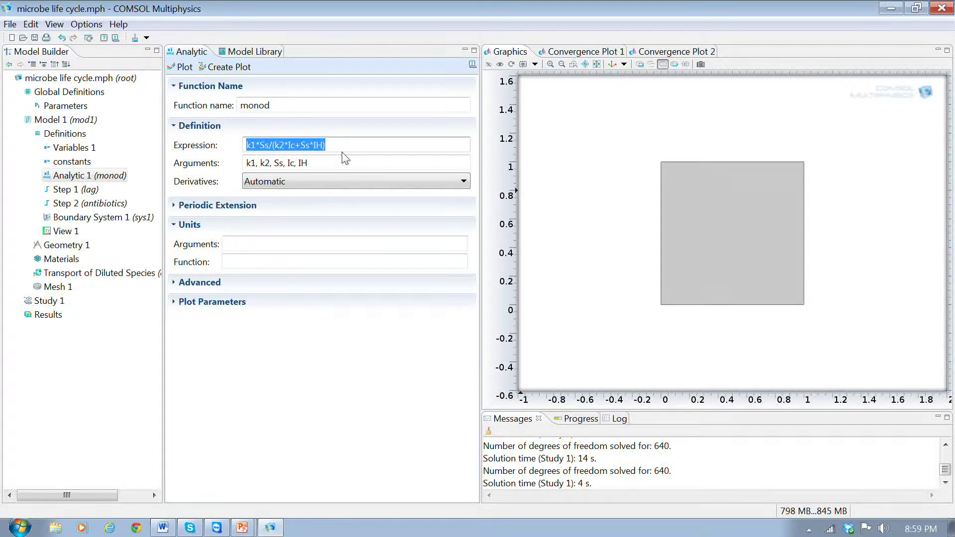
pyautogui.click(249, 527)
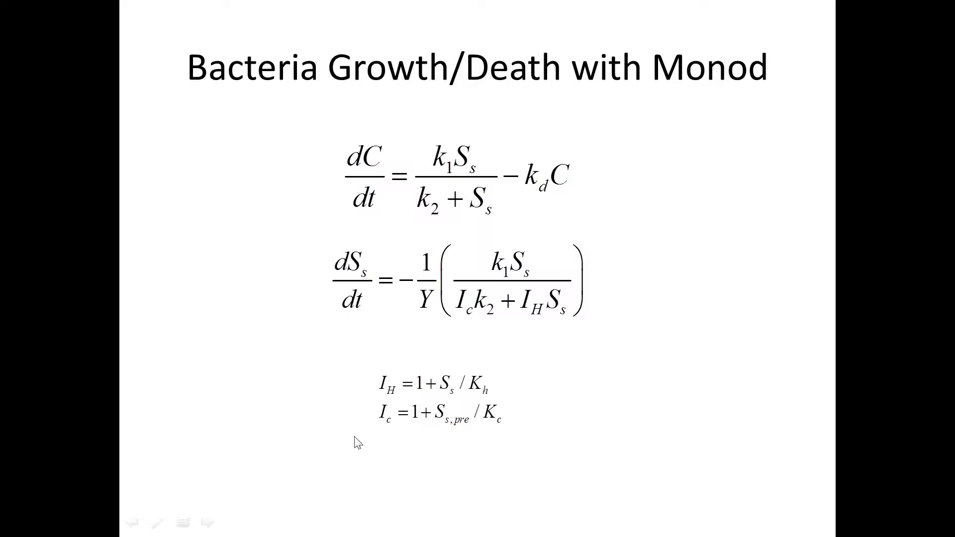
# Exit the PowerPoint slide show and go back to the monod function in COMSOL.
pyautogui.press('Escape')
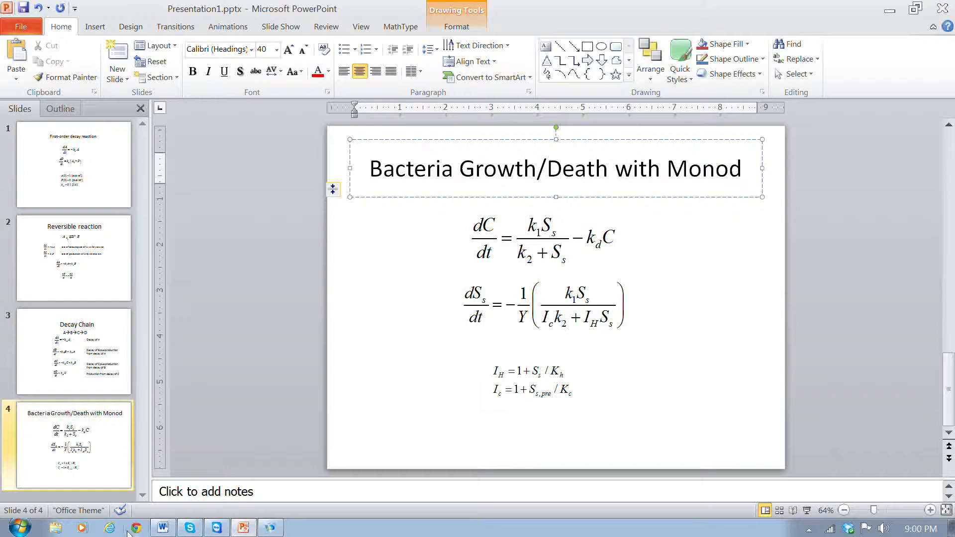
pyautogui.click(270, 528)
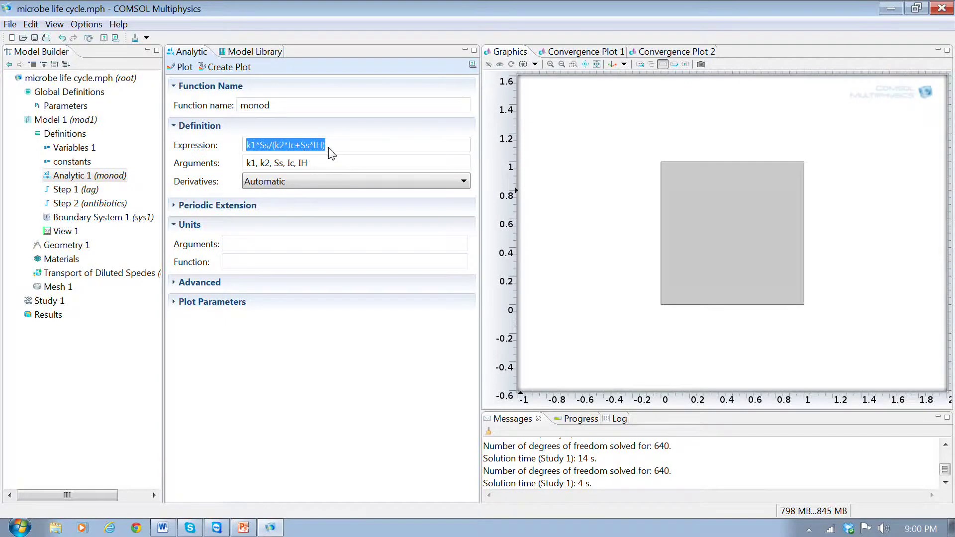
pyautogui.click(332, 149)
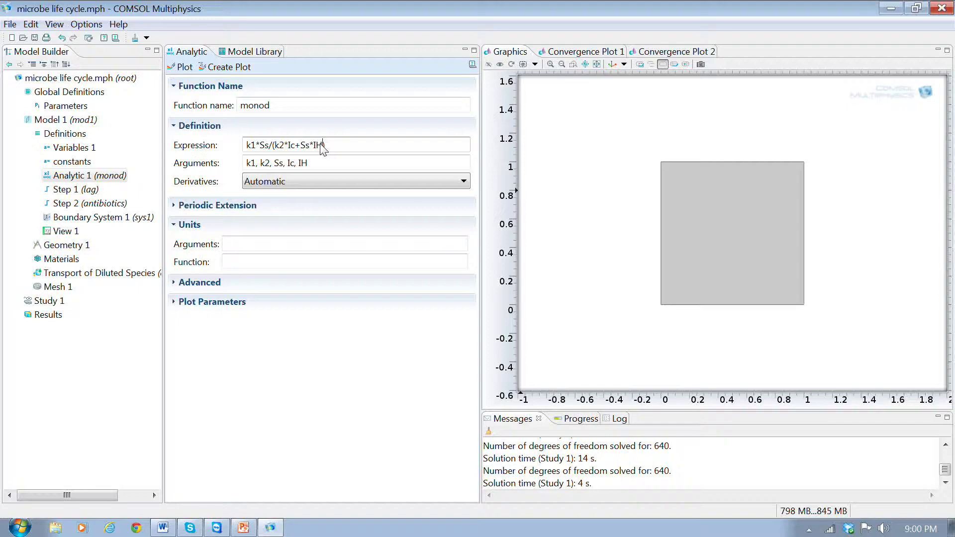
pyautogui.click(295, 145)
pyautogui.doubleClick(293, 145)
pyautogui.moveTo(246, 145); pyautogui.dragTo(323, 151)
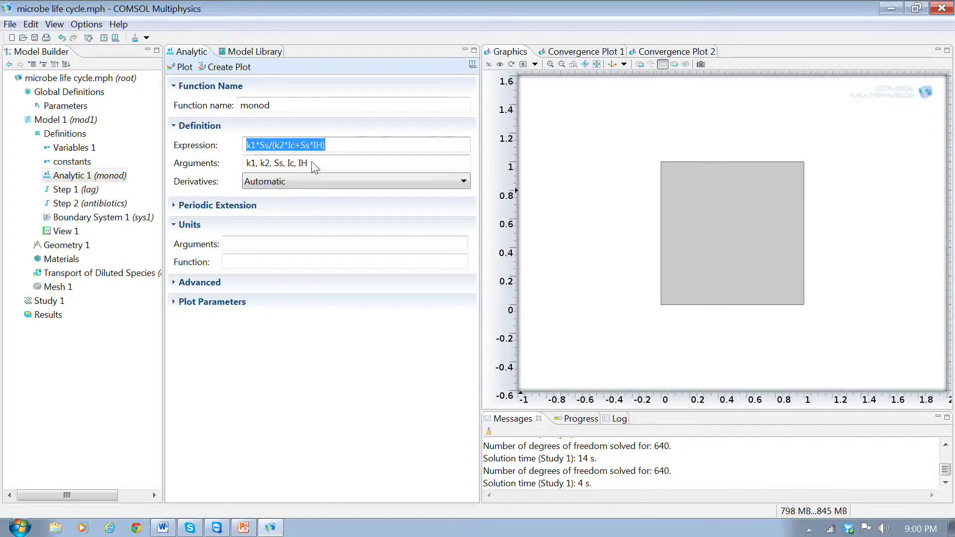
pyautogui.click(303, 146)
pyautogui.moveTo(272, 145); pyautogui.dragTo(295, 147)
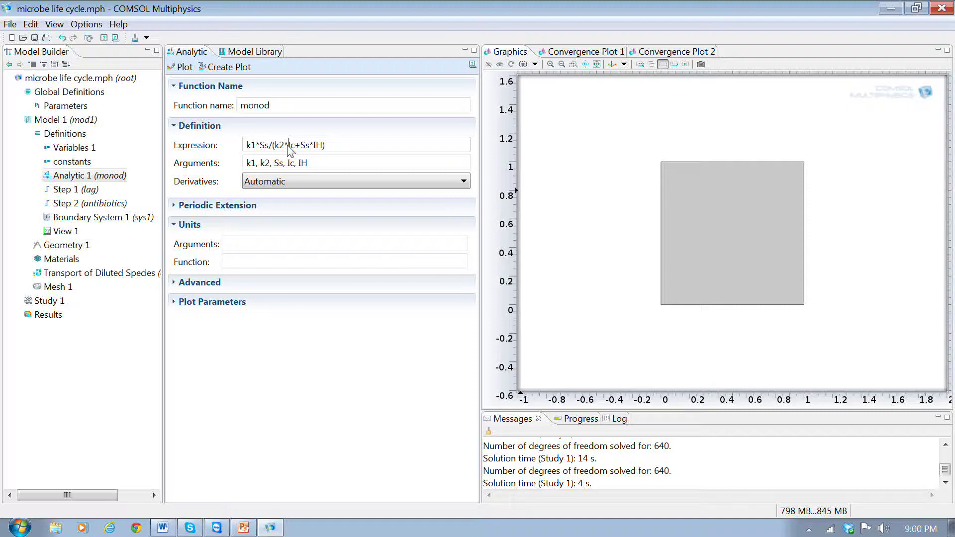
pyautogui.doubleClick(291, 145)
pyautogui.moveTo(326, 145); pyautogui.dragTo(246, 147)
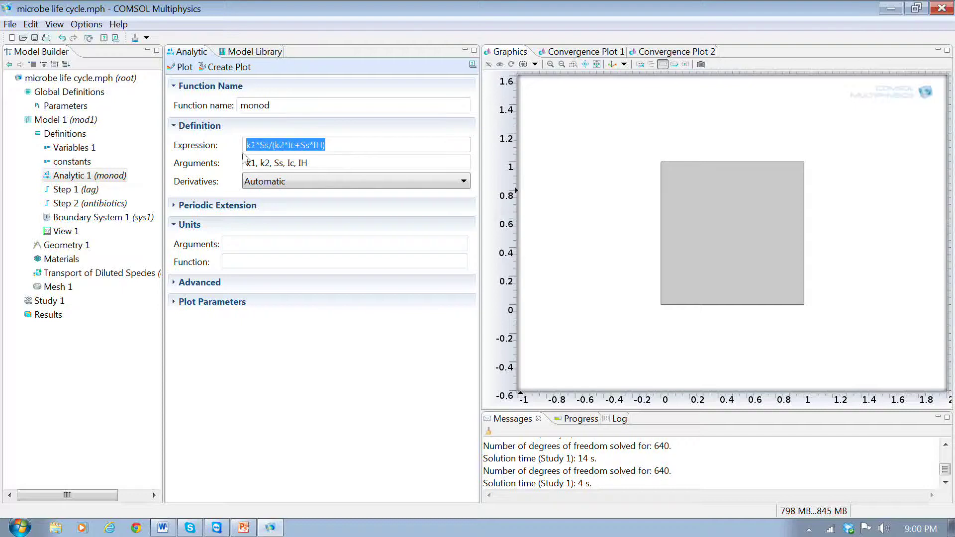
# Show Variables 1, then the constants ks1 0.01, ks2 30, Y 0.7, kc1 0.01, kc2 ks2, Ic 1 and IH 1.
pyautogui.click(74, 148)
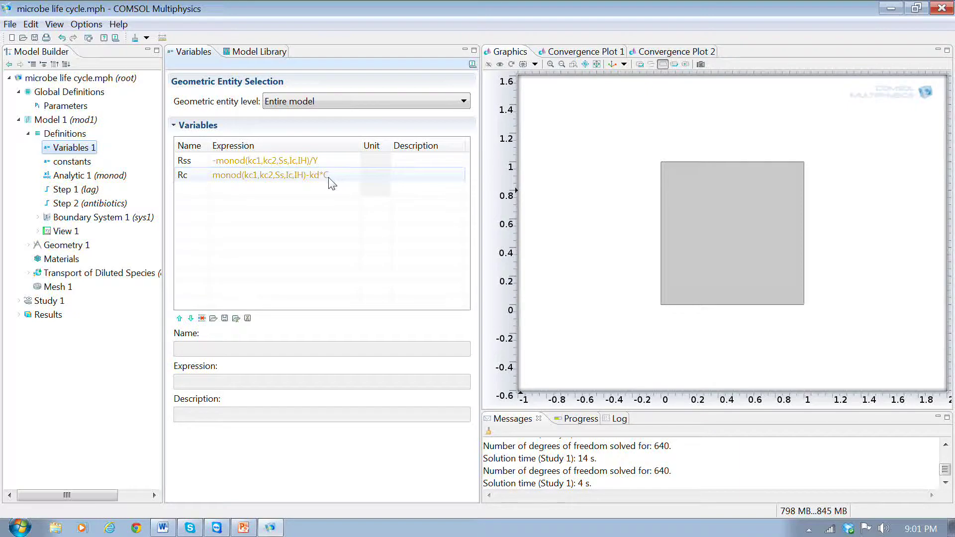
pyautogui.click(74, 162)
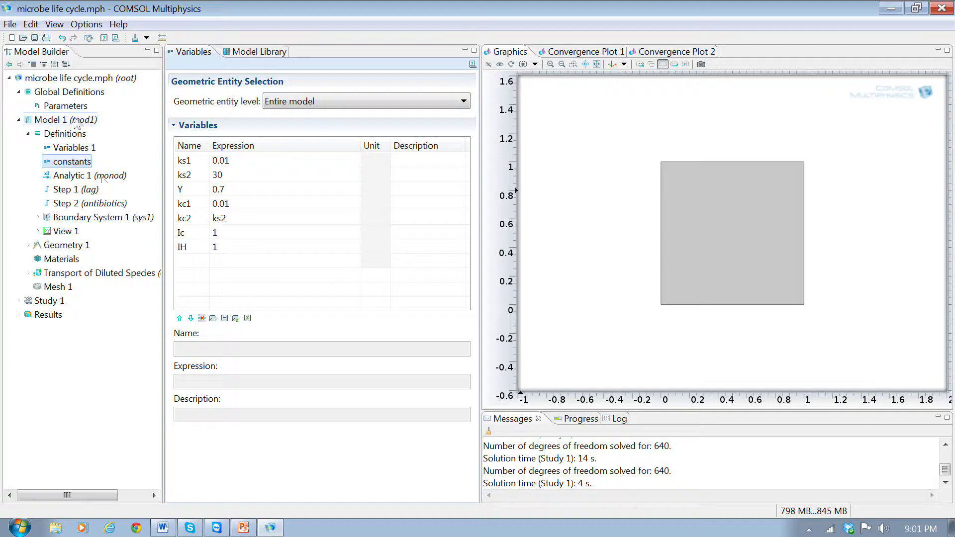
# Change the global parameter kd's expression from 0.001 to 0.
pyautogui.click(68, 107)
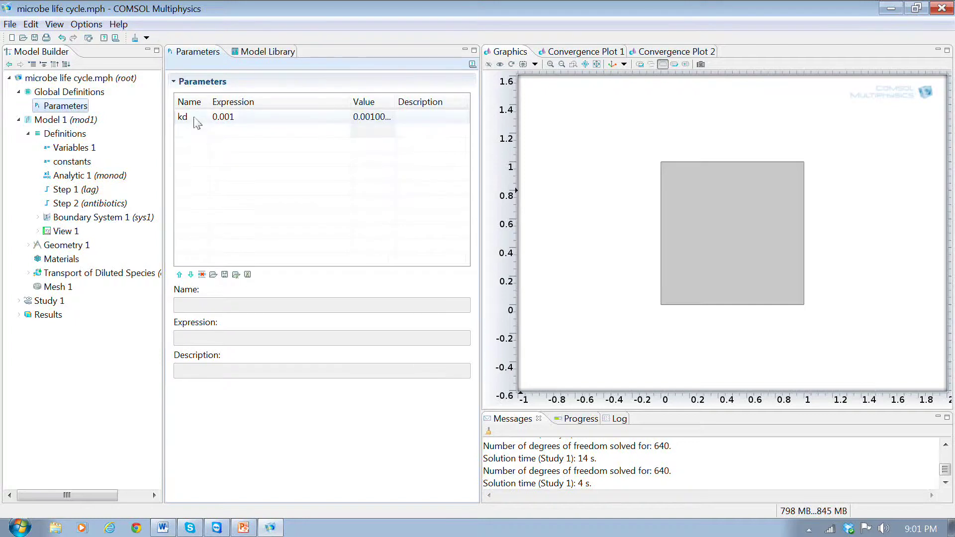
pyautogui.click(227, 122)
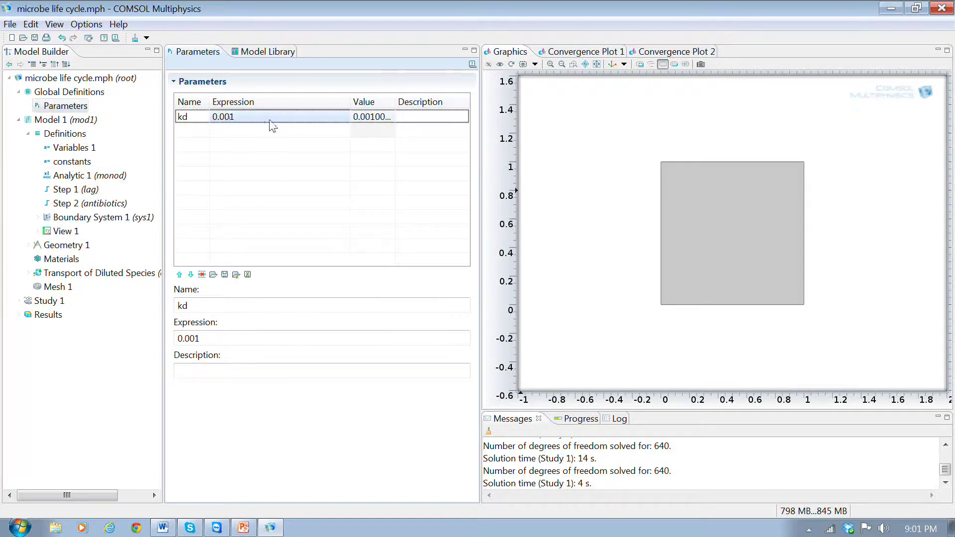
pyautogui.click(269, 119)
pyautogui.write('0')
pyautogui.press('Return')
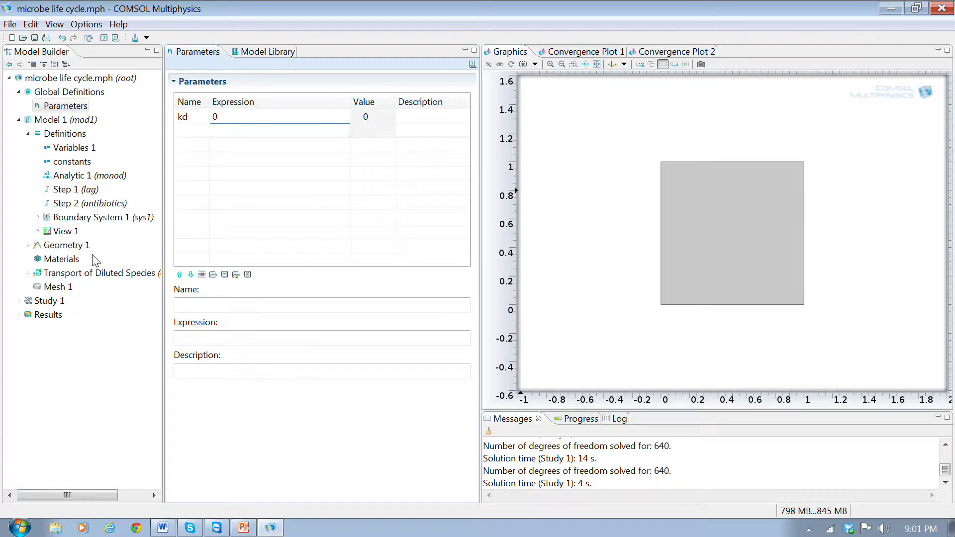
pyautogui.moveTo(163, 251); pyautogui.dragTo(261, 251)
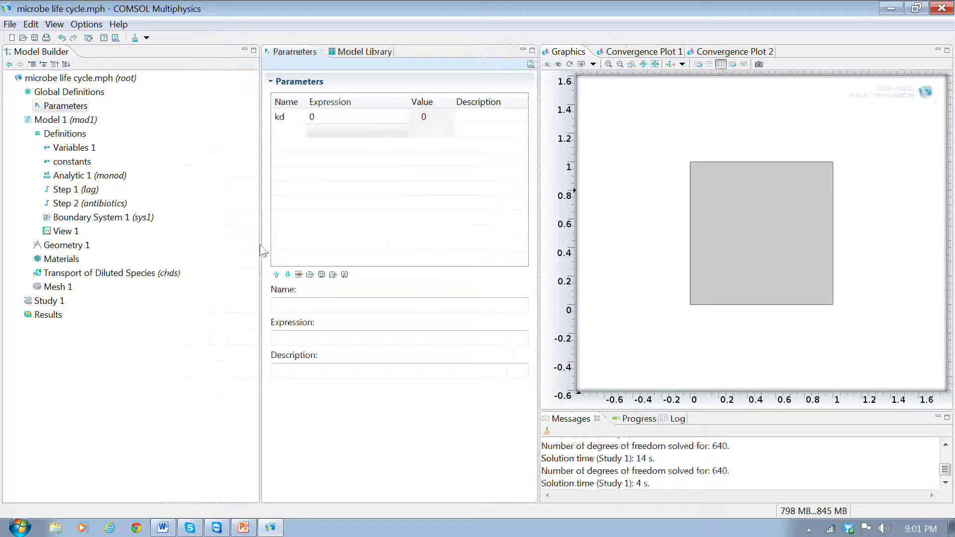
# Review the Transport of Diluted Species dependent variables C and Ss.
pyautogui.click(29, 273)
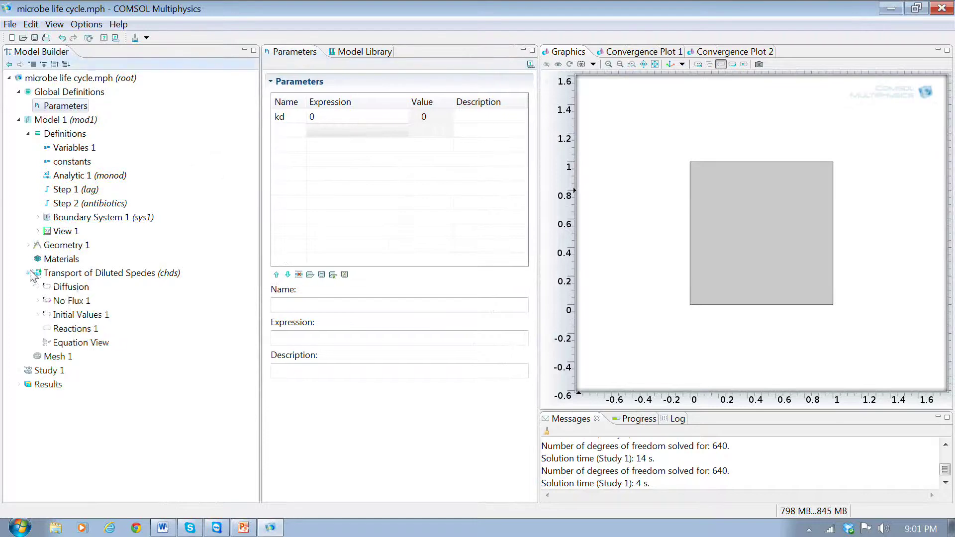
pyautogui.click(64, 273)
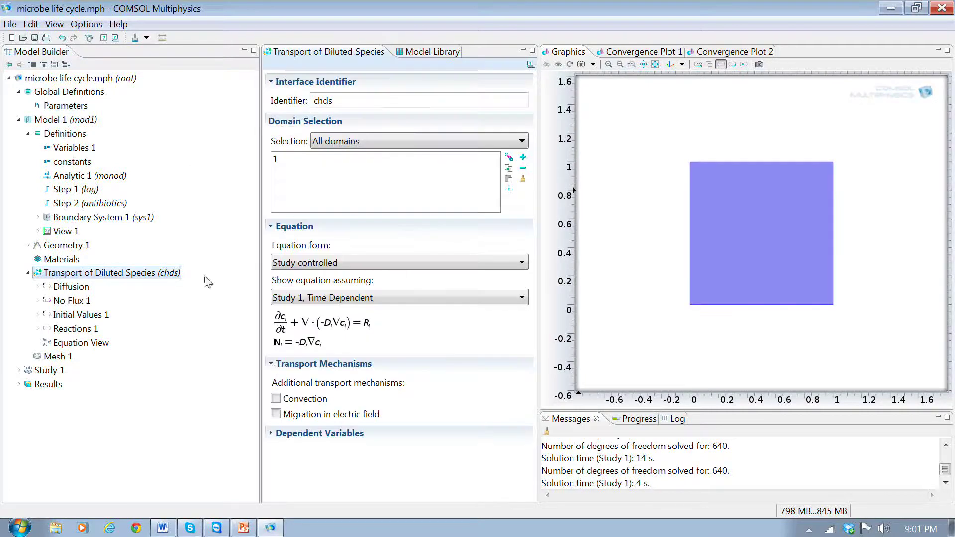
pyautogui.click(320, 433)
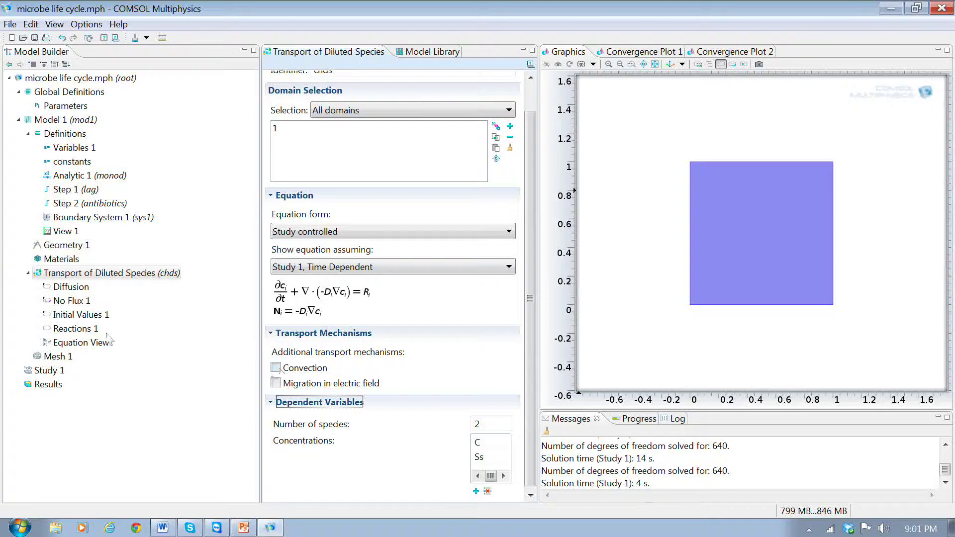
# Check the initial concentrations (C at 0.01, then Ss), then show Reactions 1 with rates Rc and Rss.
pyautogui.click(75, 315)
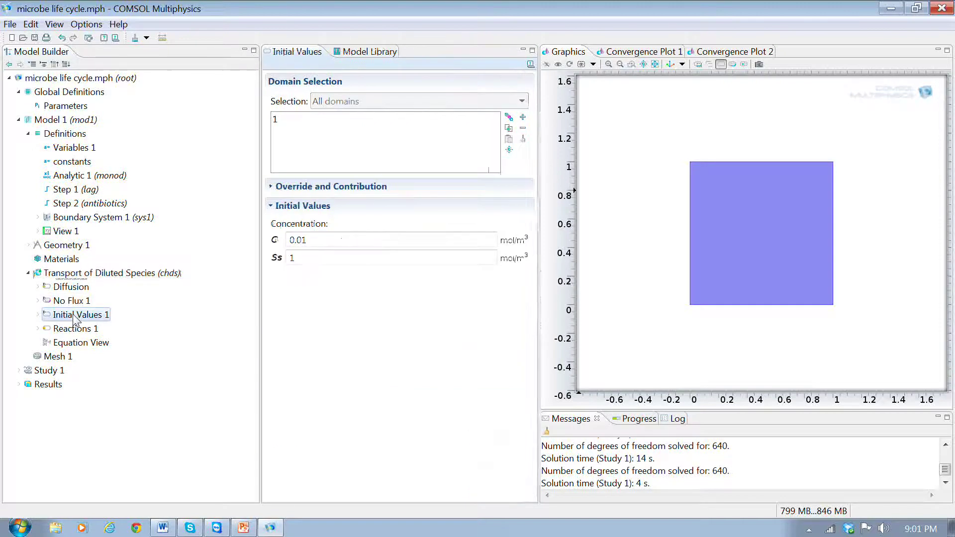
pyautogui.click(316, 244)
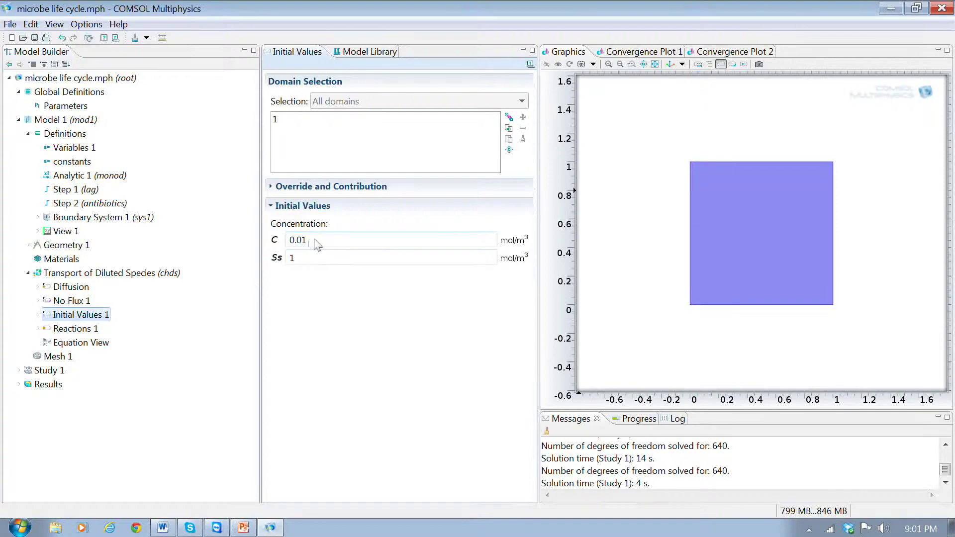
pyautogui.moveTo(316, 244); pyautogui.dragTo(288, 246)
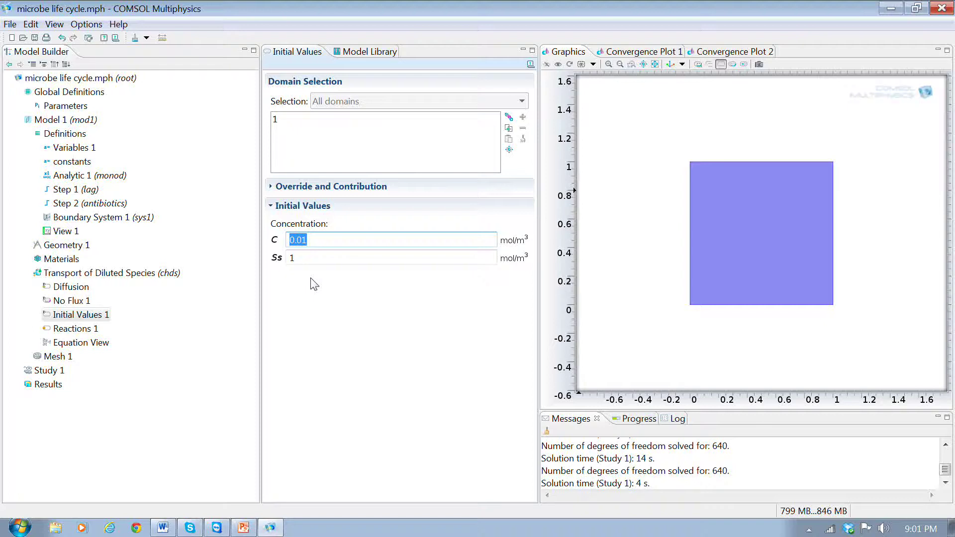
pyautogui.click(296, 260)
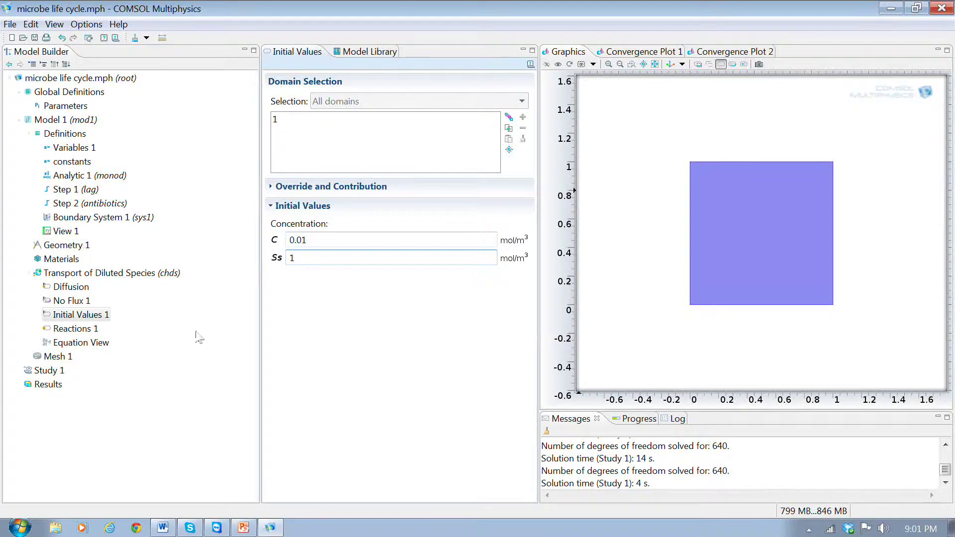
pyautogui.click(73, 330)
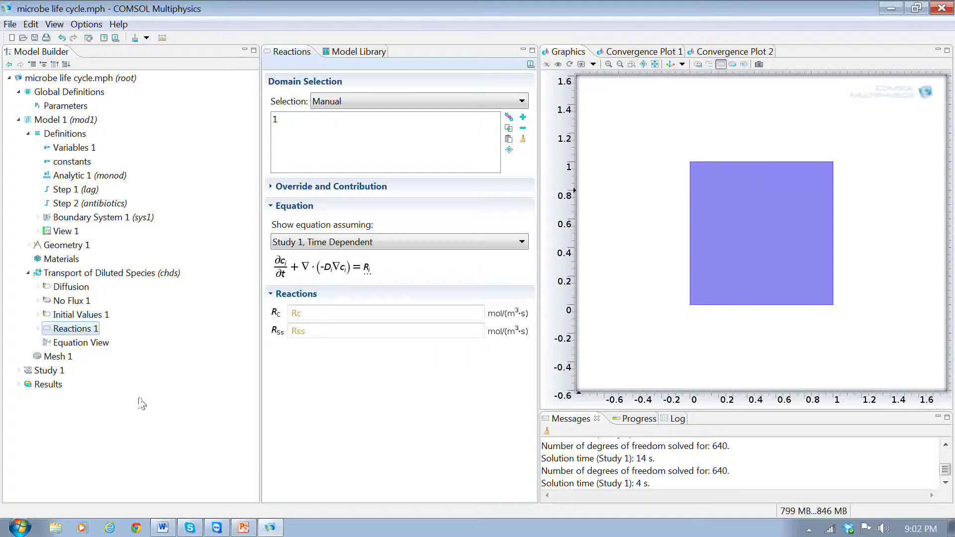
# Inspect the Time Dependent study step's output time range, which stops at 36000 s.
pyautogui.click(45, 378)
pyautogui.click(19, 370)
pyautogui.click(75, 384)
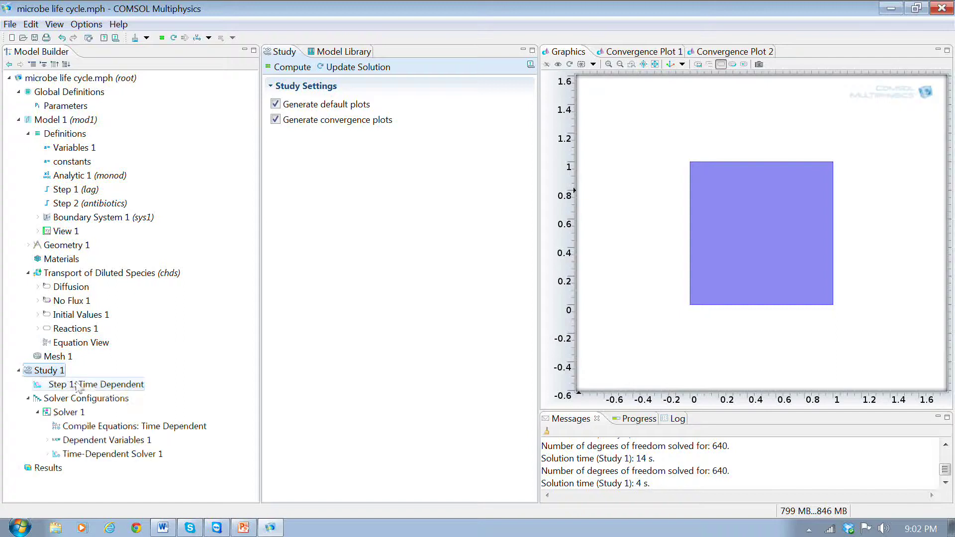
pyautogui.click(521, 101)
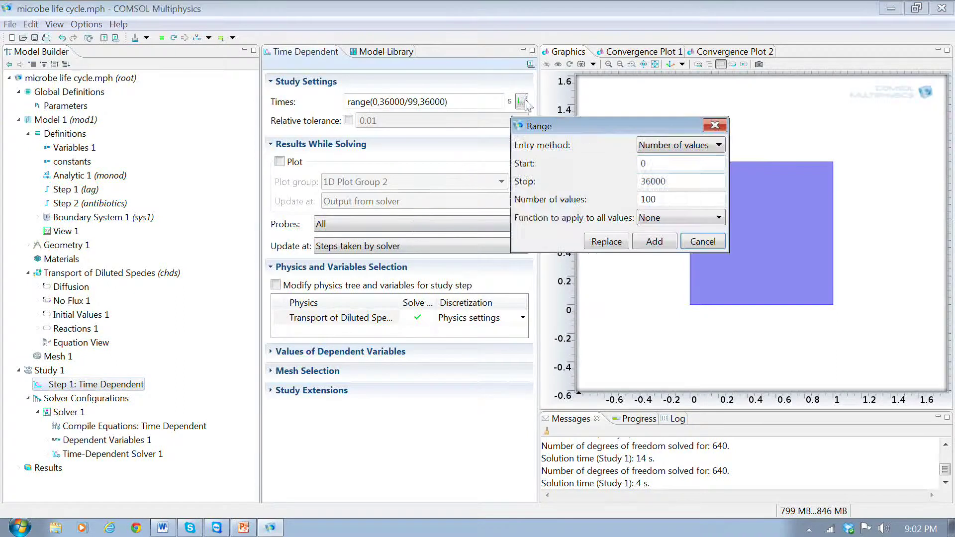
pyautogui.click(662, 186)
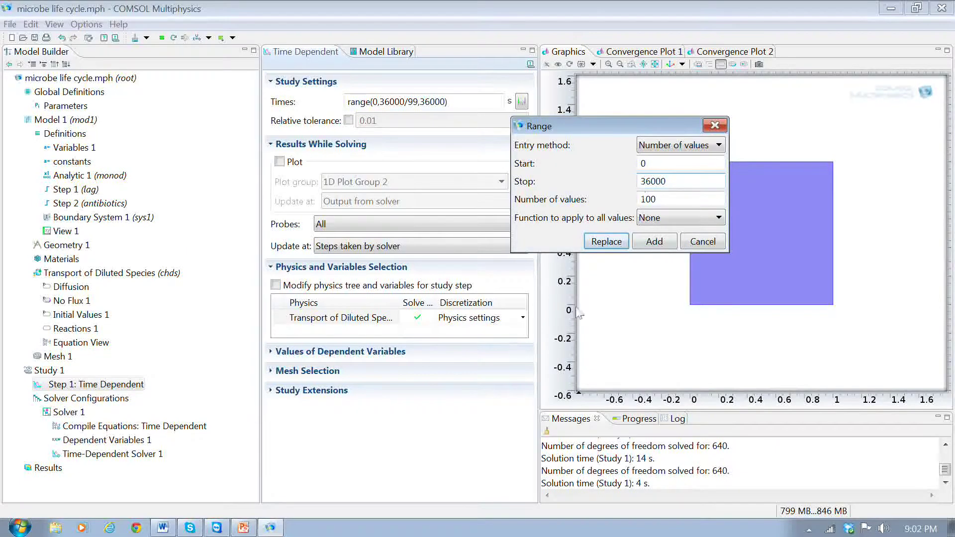
# Close the time range settings unchanged and show the variables and constants list.
pyautogui.click(202, 370)
pyautogui.click(690, 243)
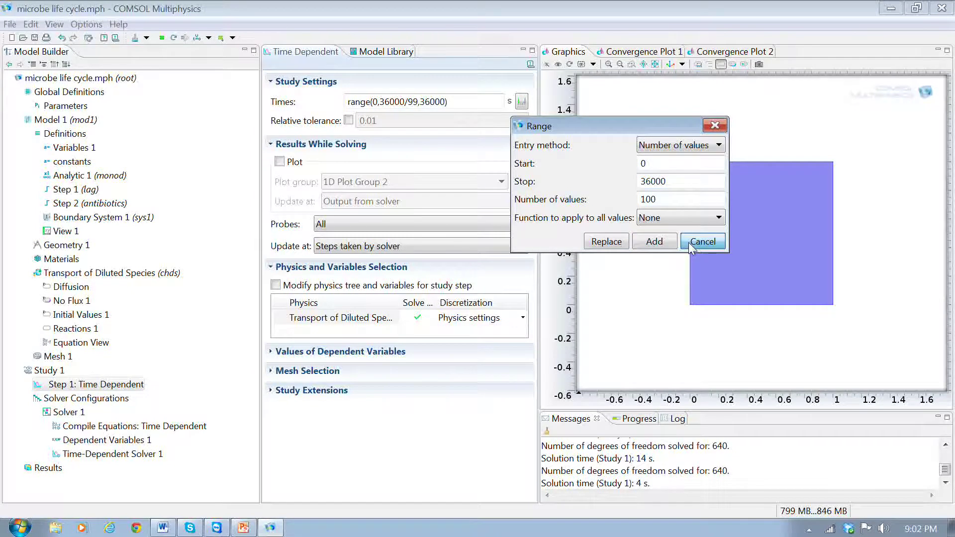
pyautogui.click(689, 244)
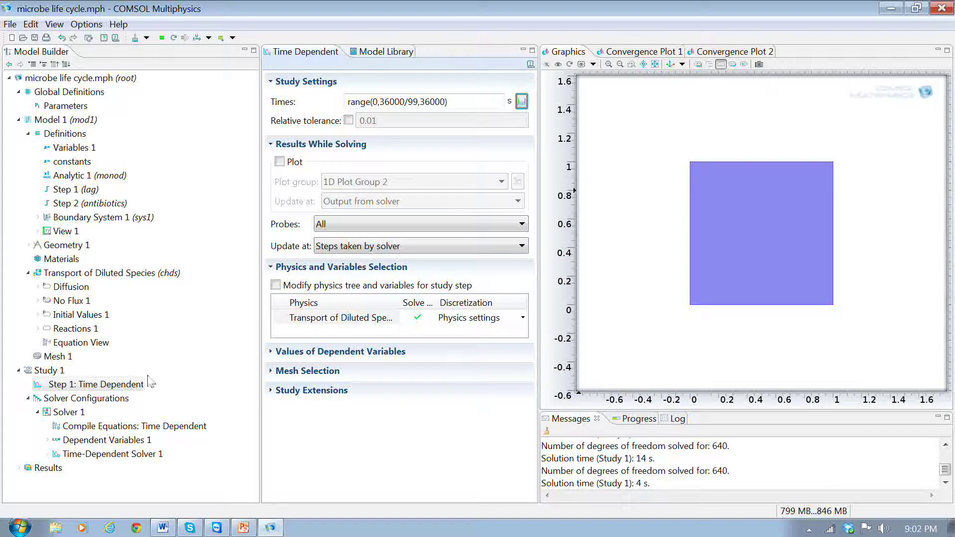
pyautogui.click(76, 152)
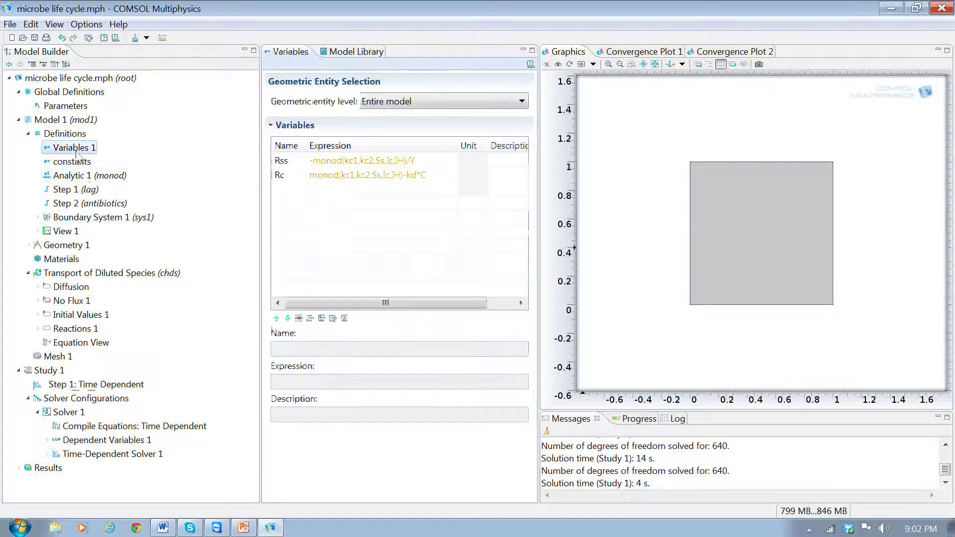
pyautogui.click(72, 162)
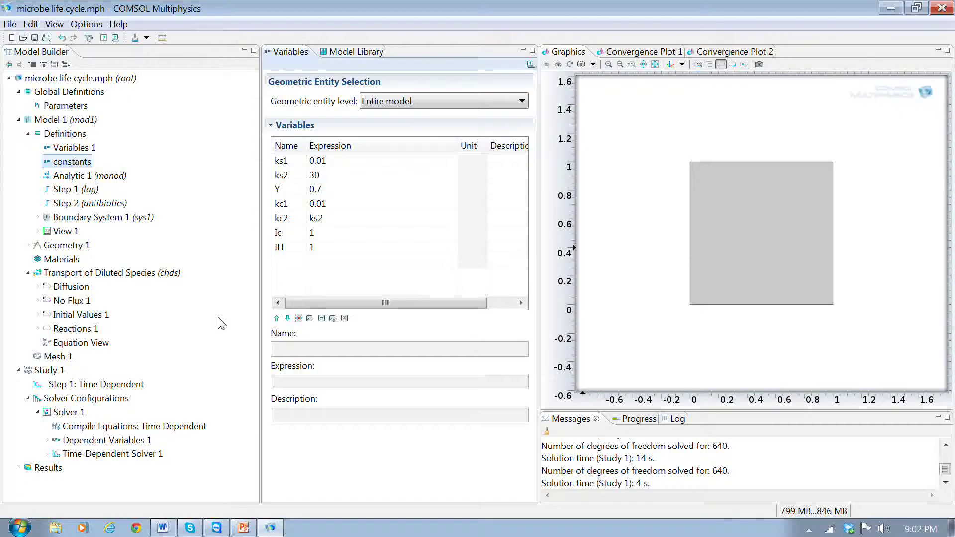
# Compute Study 1: one species falls from 1 to 0 while the other plateaus near 0.71.
pyautogui.click(59, 371)
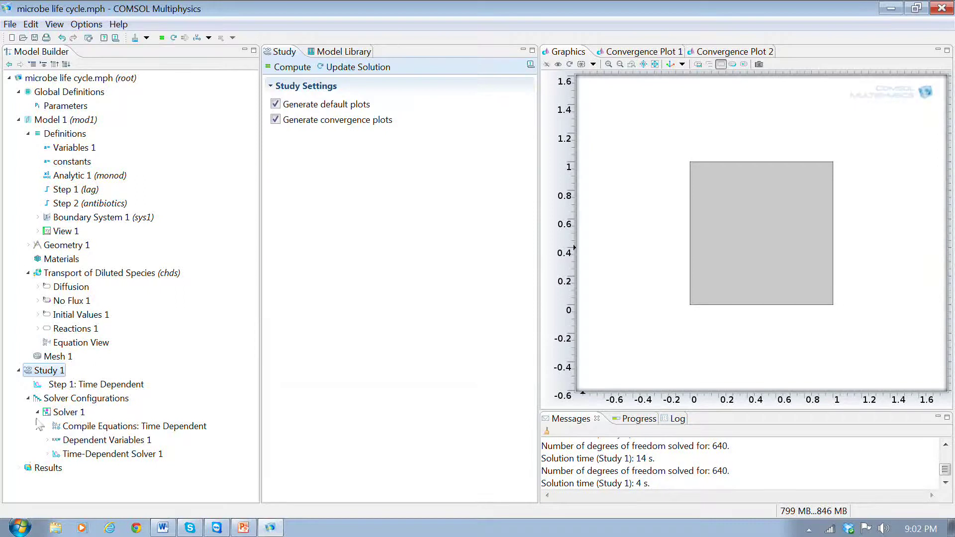
pyautogui.rightClick(46, 372)
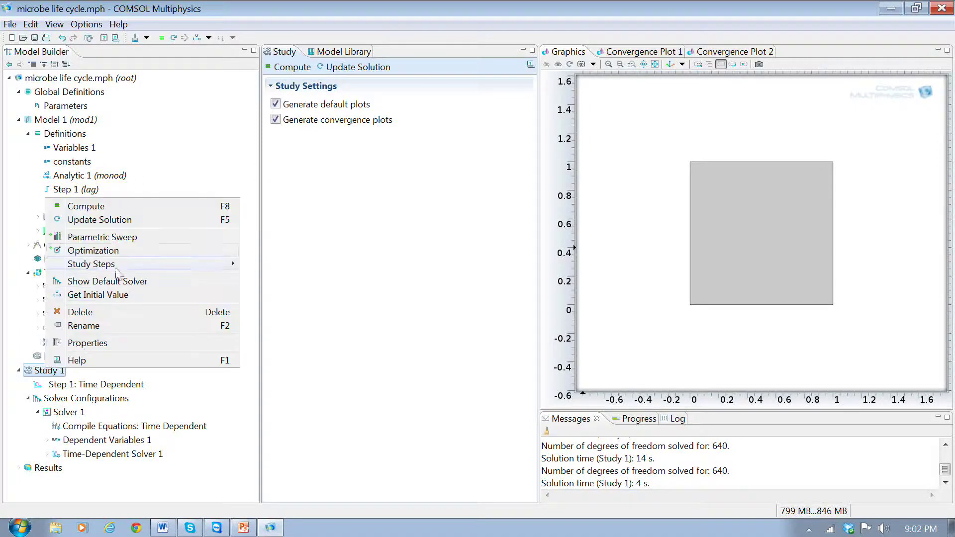
pyautogui.click(120, 205)
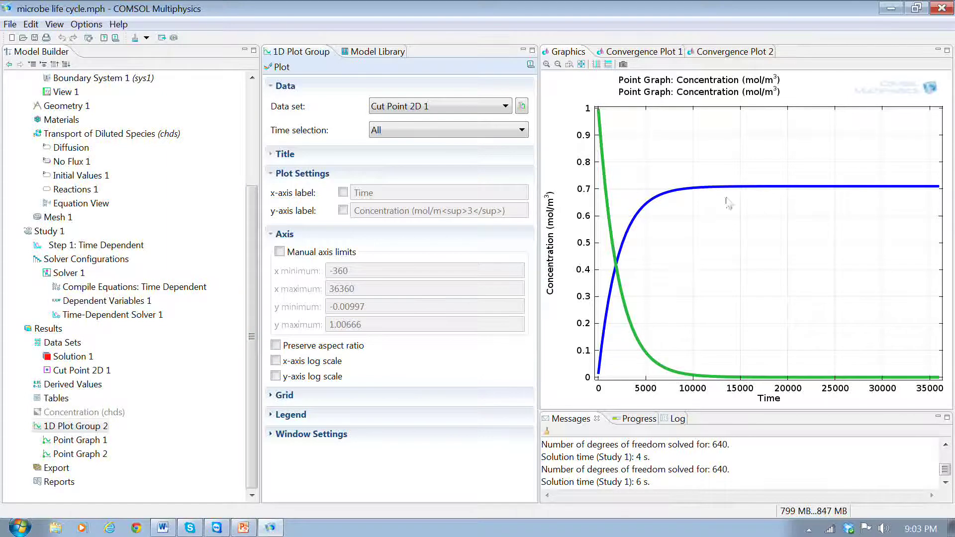
pyautogui.moveTo(250, 453); pyautogui.dragTo(242, 281)
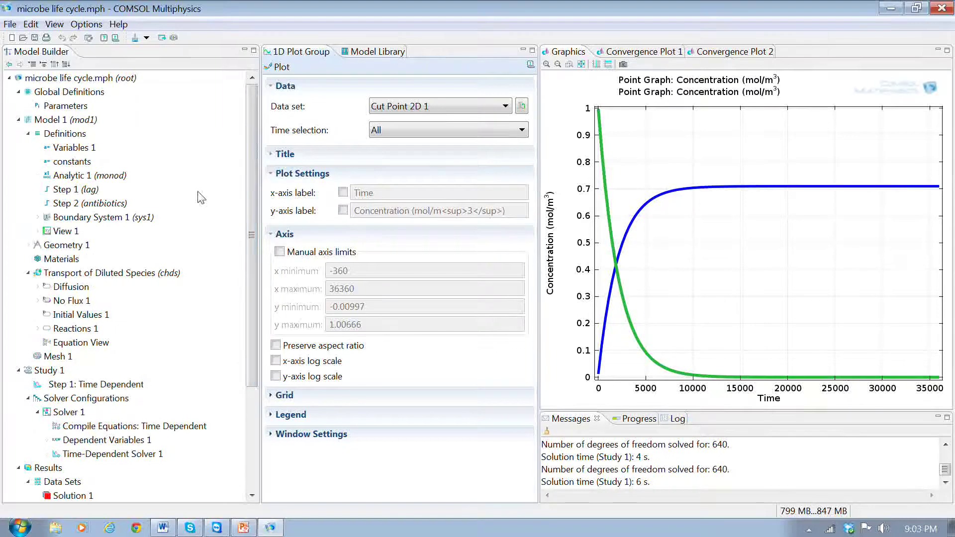
# Set kd to 0.0001 and recompute Study 1 so the blue curve peaks near 0.47.
pyautogui.click(83, 110)
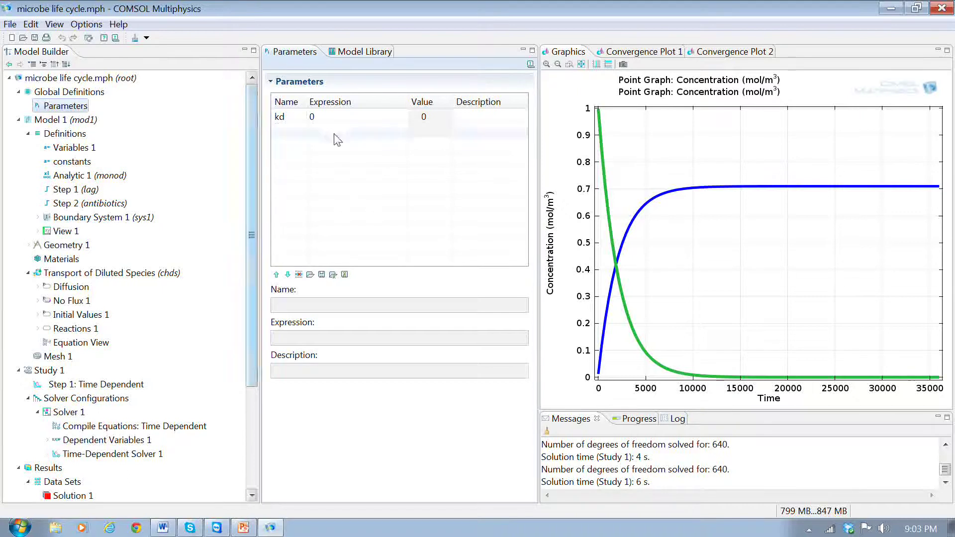
pyautogui.click(329, 120)
pyautogui.click(341, 119)
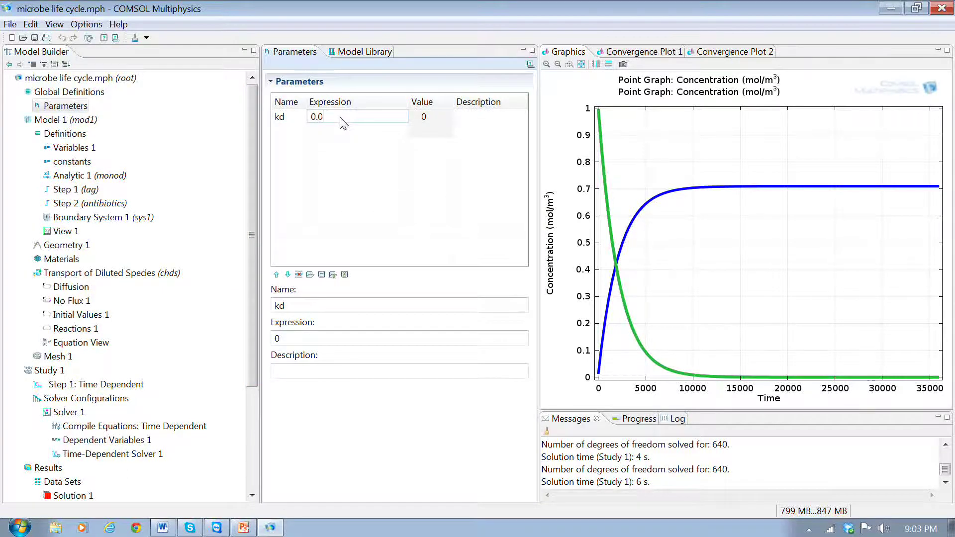
pyautogui.write('0.0001')
pyautogui.click(347, 135)
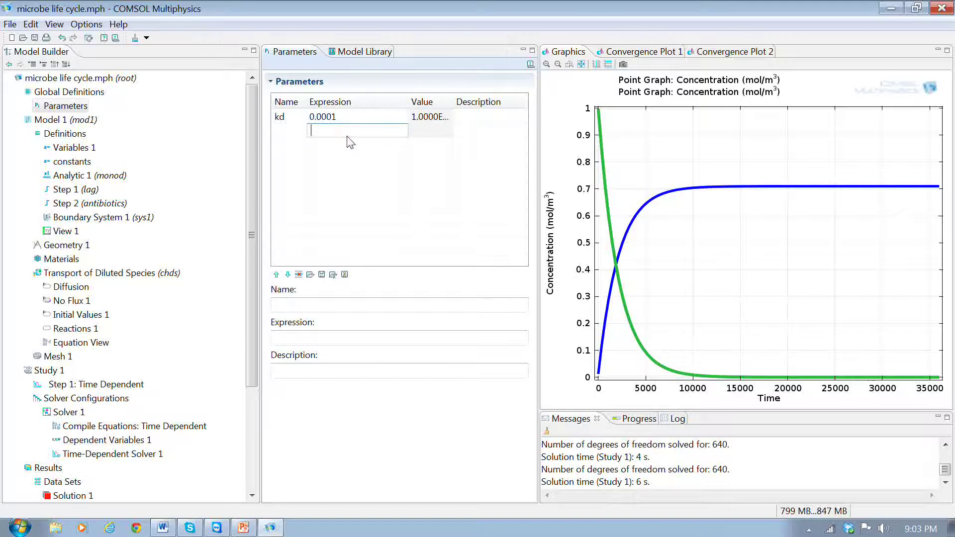
pyautogui.click(44, 370)
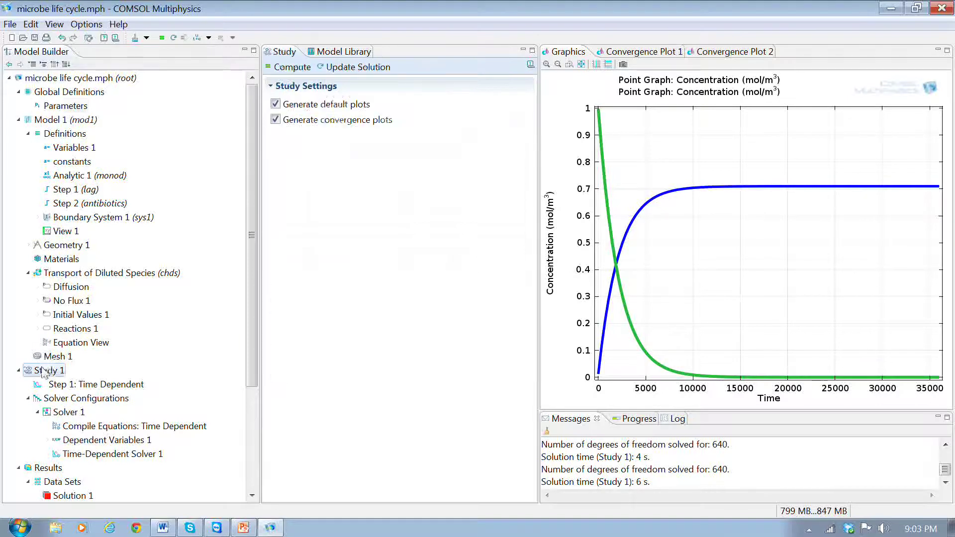
pyautogui.click(289, 68)
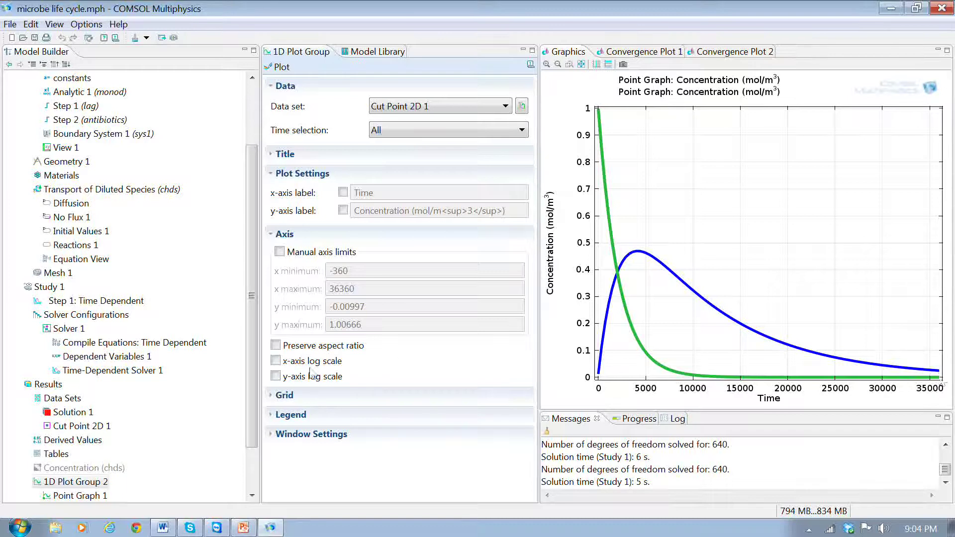
# Scroll the Model Builder up and show the Parameters list with kd at 0.0001.
pyautogui.moveTo(254, 430); pyautogui.dragTo(257, 312)
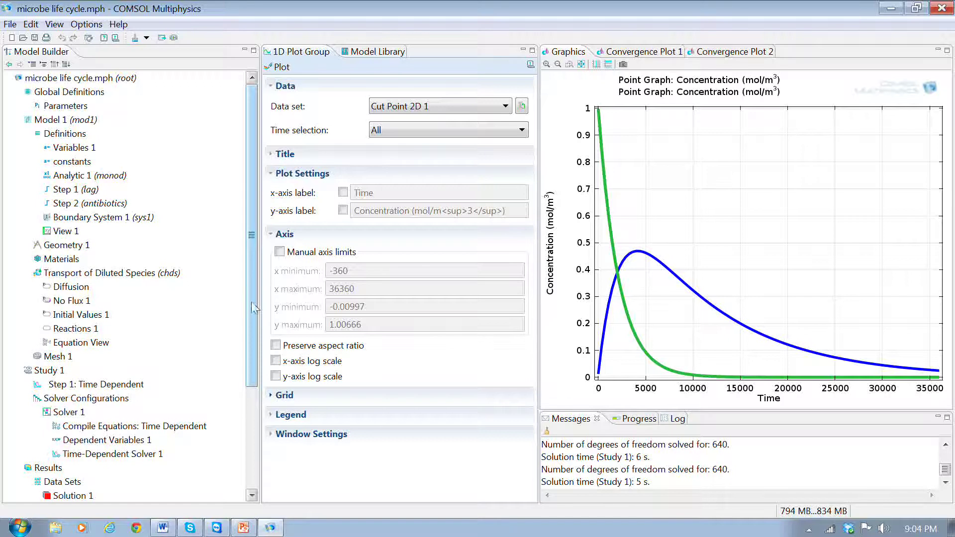
pyautogui.click(51, 106)
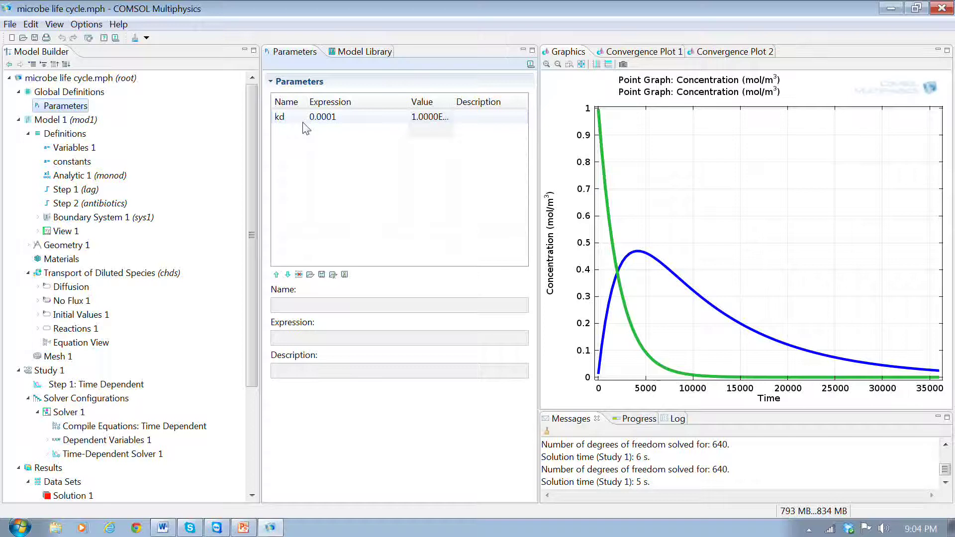
# Plot the antibiotics step function rising from 0 to 1 around 20000 s, then view Variables 1.
pyautogui.click(78, 204)
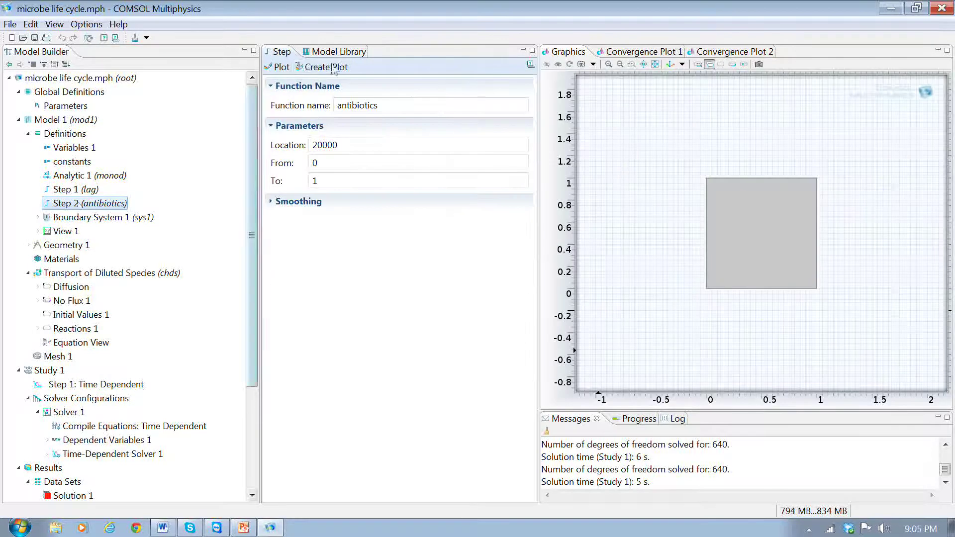
pyautogui.click(273, 67)
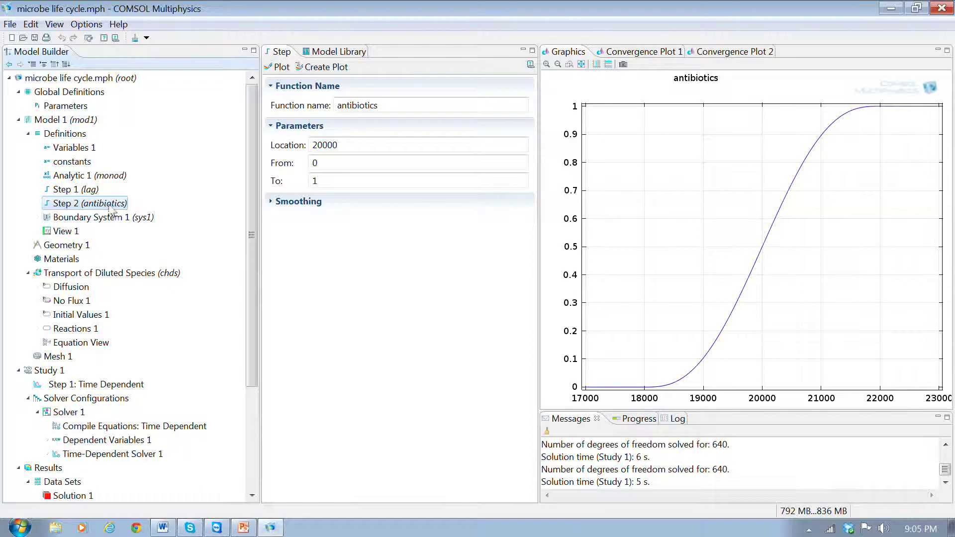
pyautogui.doubleClick(395, 107)
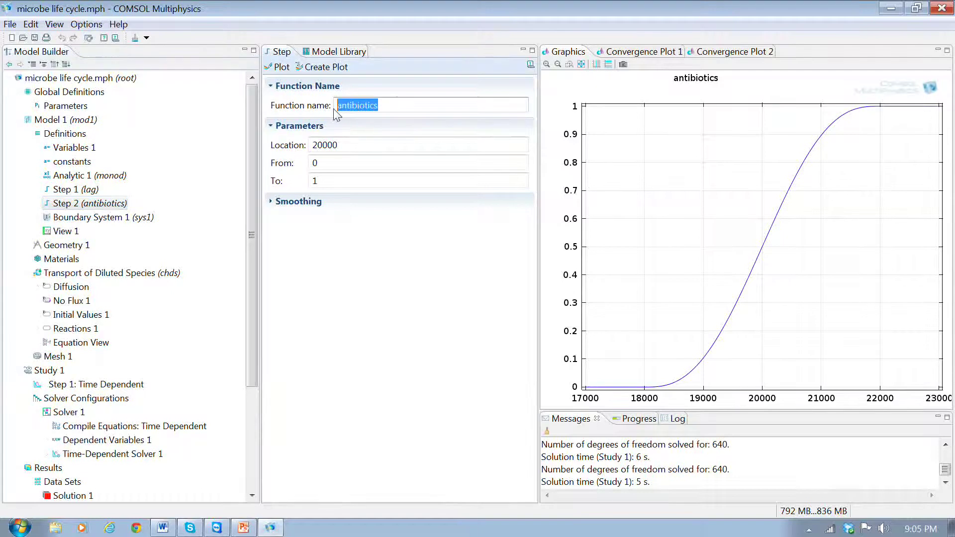
pyautogui.click(82, 152)
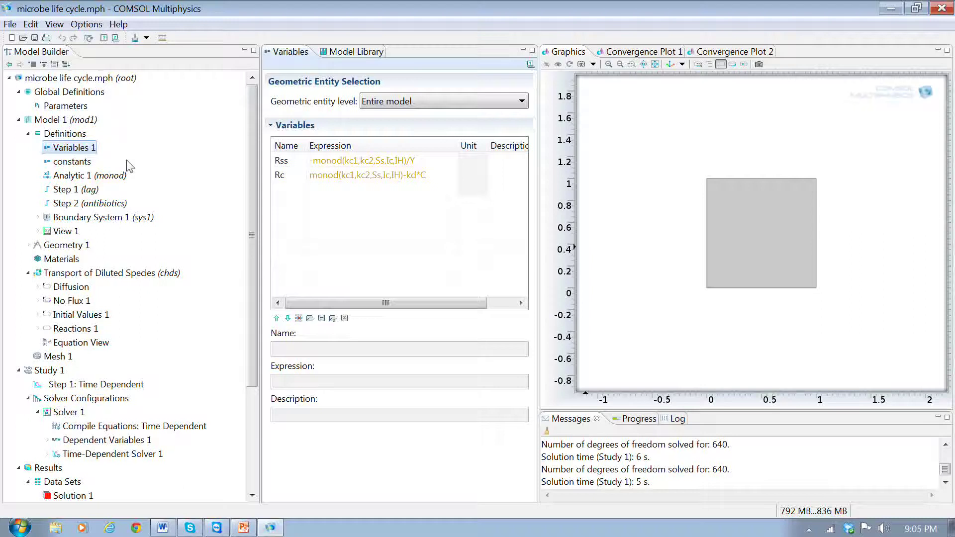
# Append *antibiotics(t) to Rc's death term, giving monod(kc1,kc2,Ss,Ic,IH)-kd*C*antibiotics(t).
pyautogui.click(439, 179)
pyautogui.click(439, 180)
pyautogui.click(437, 182)
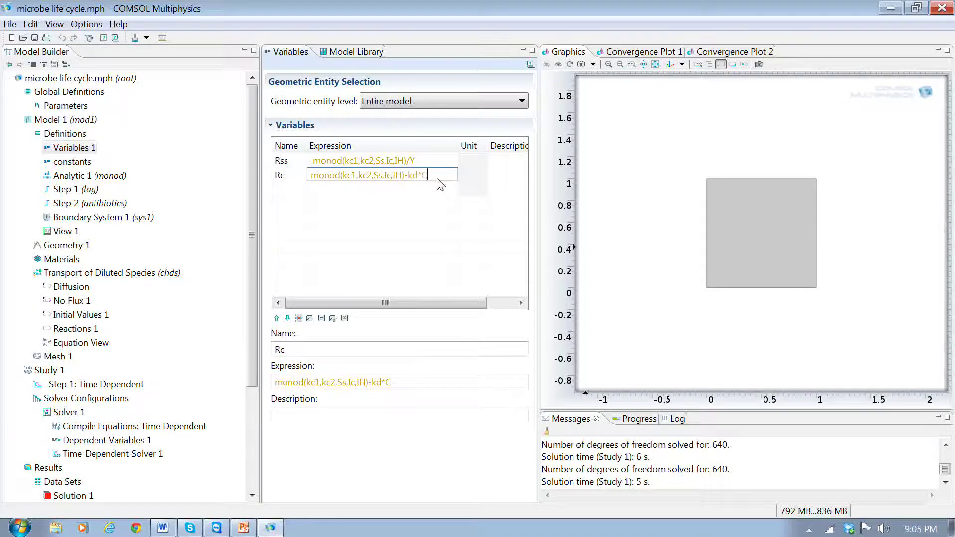
pyautogui.moveTo(408, 180); pyautogui.dragTo(429, 180)
pyautogui.click(436, 174)
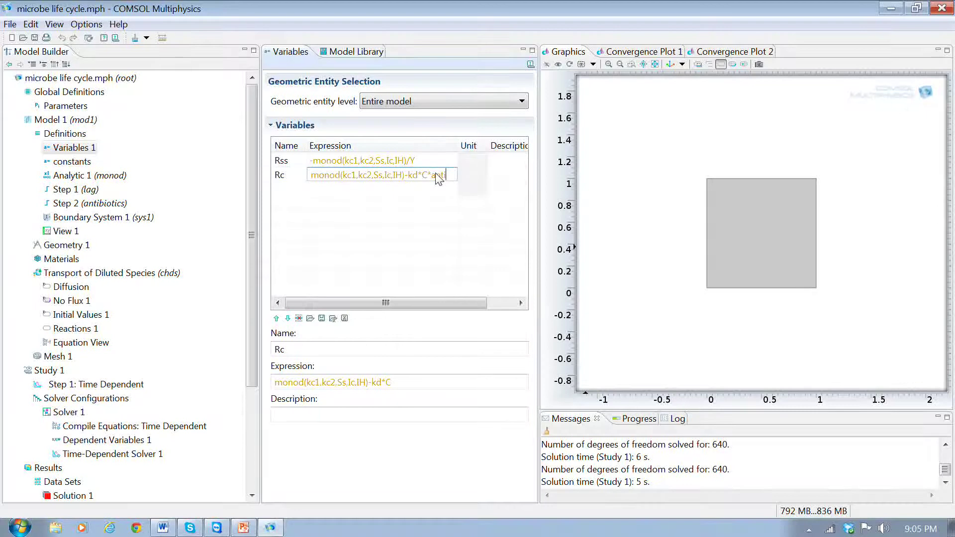
pyautogui.write('*antibiotics')
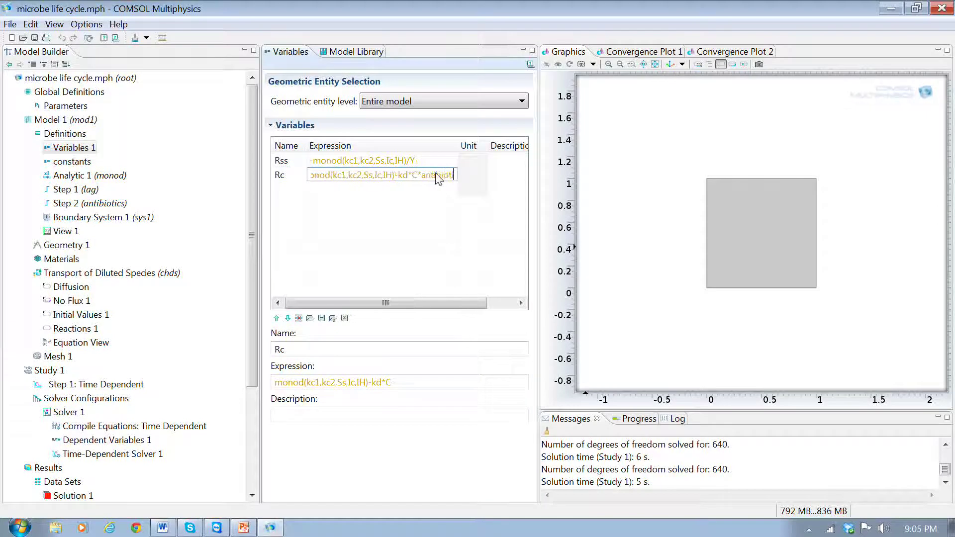
pyautogui.write('(t)')
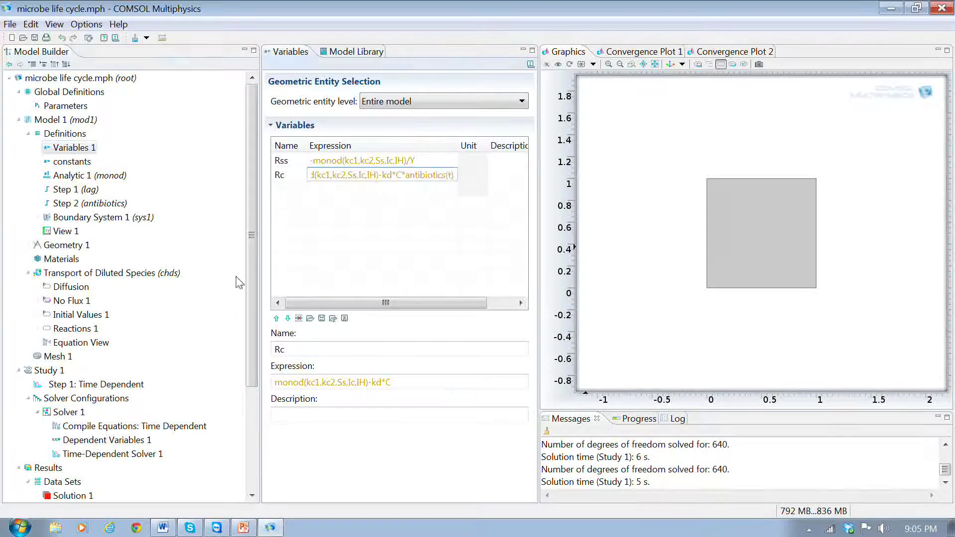
pyautogui.moveTo(251, 234); pyautogui.dragTo(252, 336)
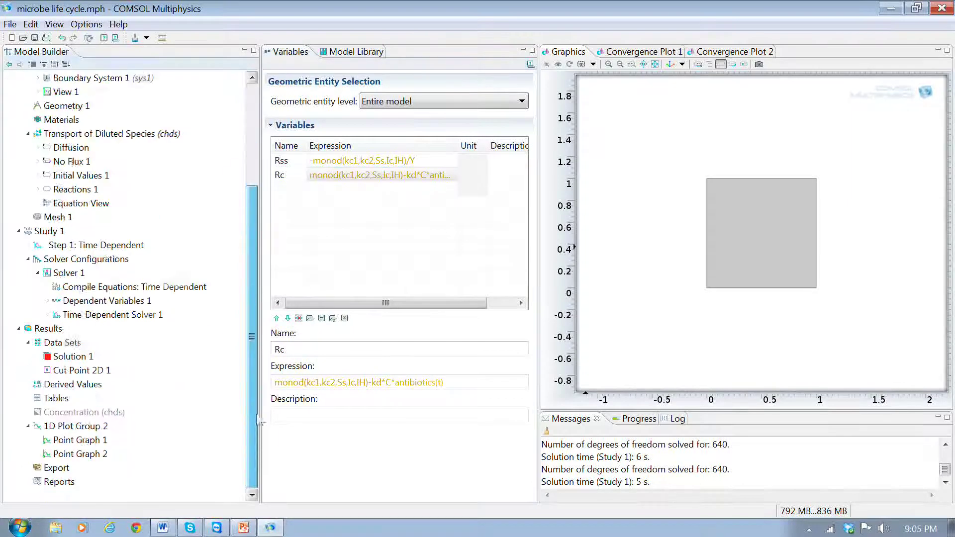
# Recompute Study 1 so concentration holds near 0.71 until about 20000 s, then declines.
pyautogui.click(47, 231)
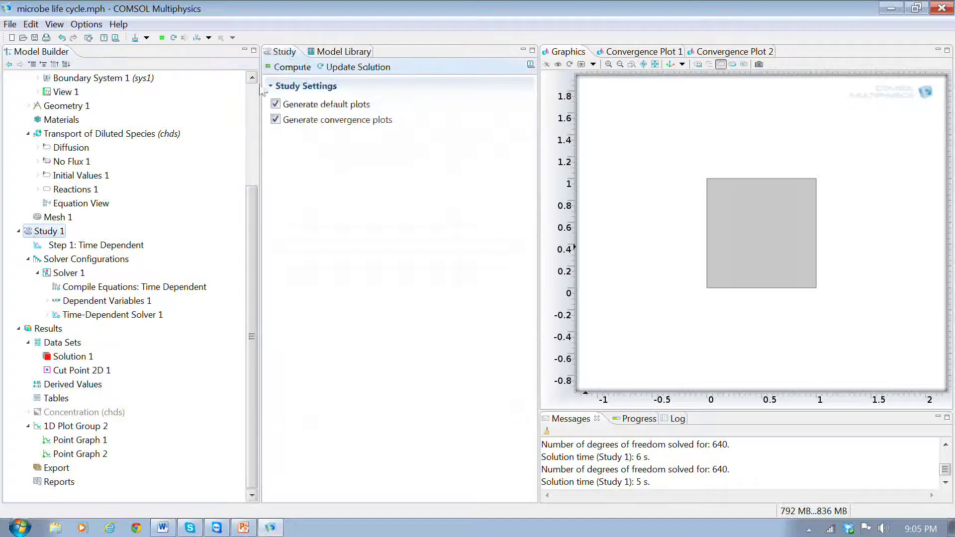
pyautogui.click(279, 73)
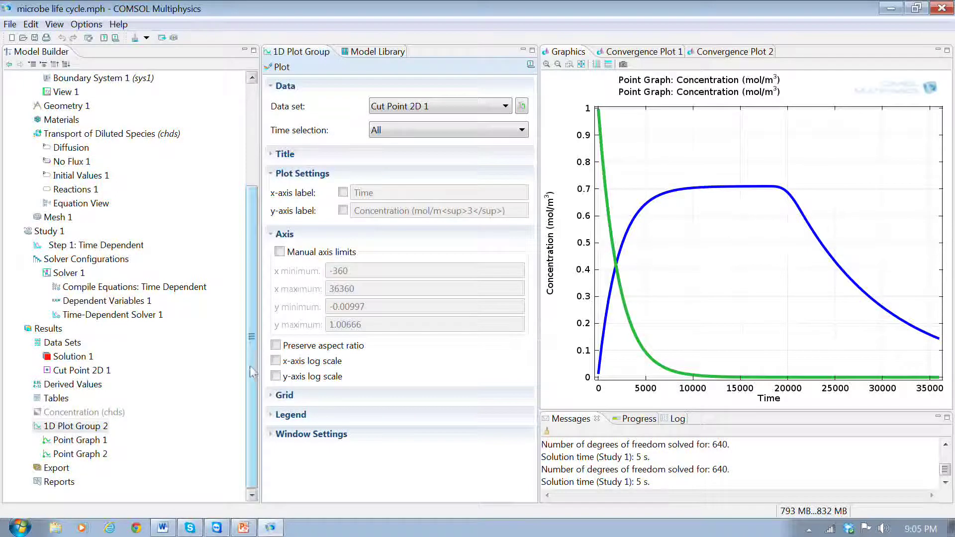
pyautogui.scroll(4, 252, 370)
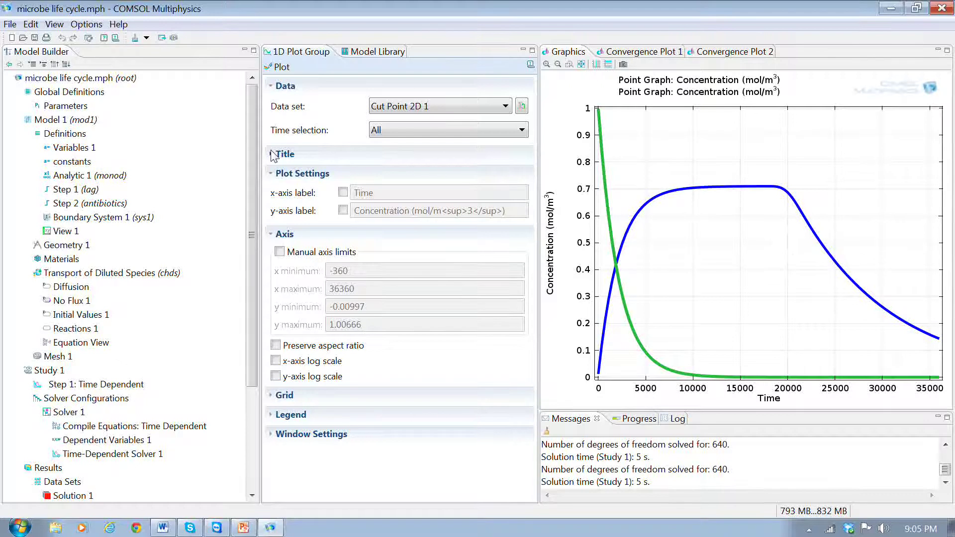
pyautogui.click(63, 106)
# Change the death rate kd from 0.0001 to 0.001 and select Study 1 for re-solving.
pyautogui.click(326, 119)
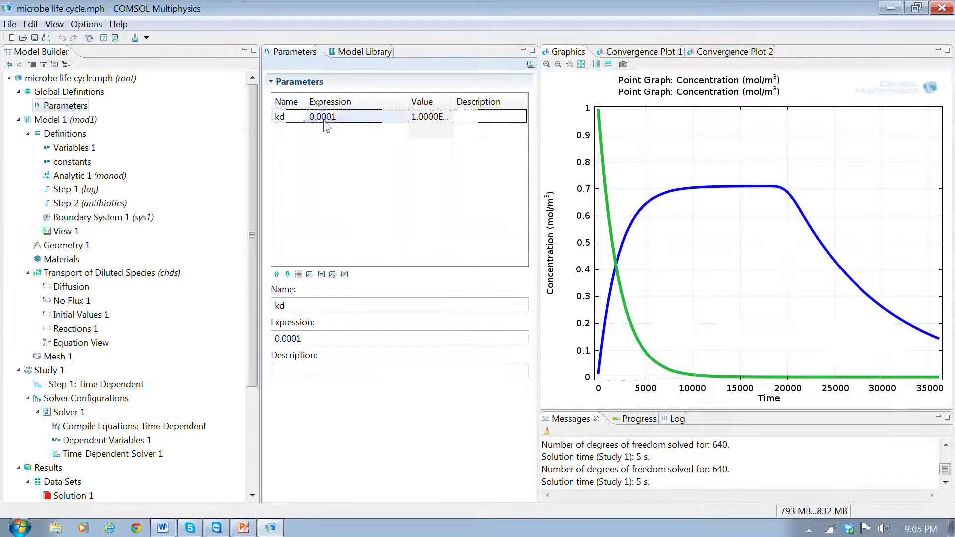
pyautogui.click(325, 118)
pyautogui.write('0.001')
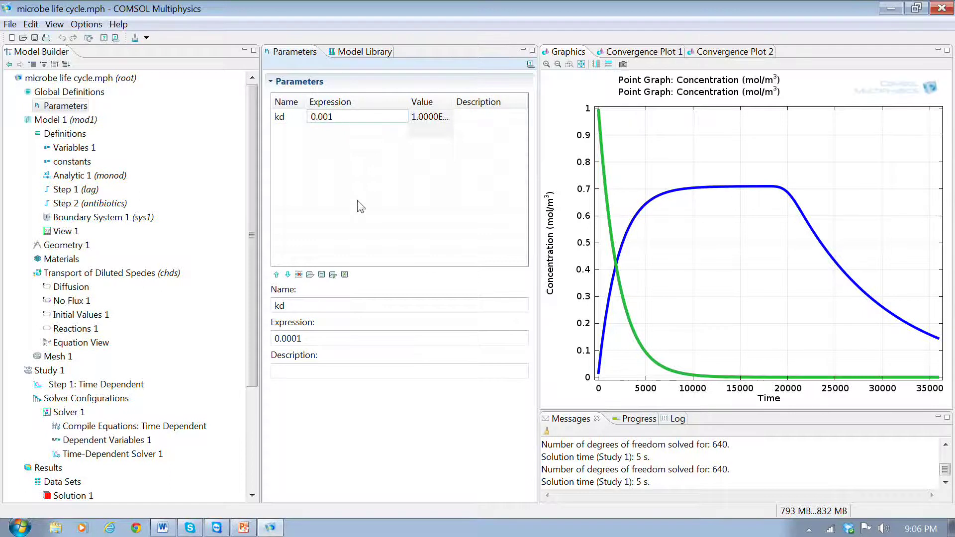
pyautogui.moveTo(253, 280)
pyautogui.mouseDown()
pyautogui.moveTo(255, 388)
pyautogui.moveTo(254, 280)
pyautogui.mouseUp()
pyautogui.click(321, 118)
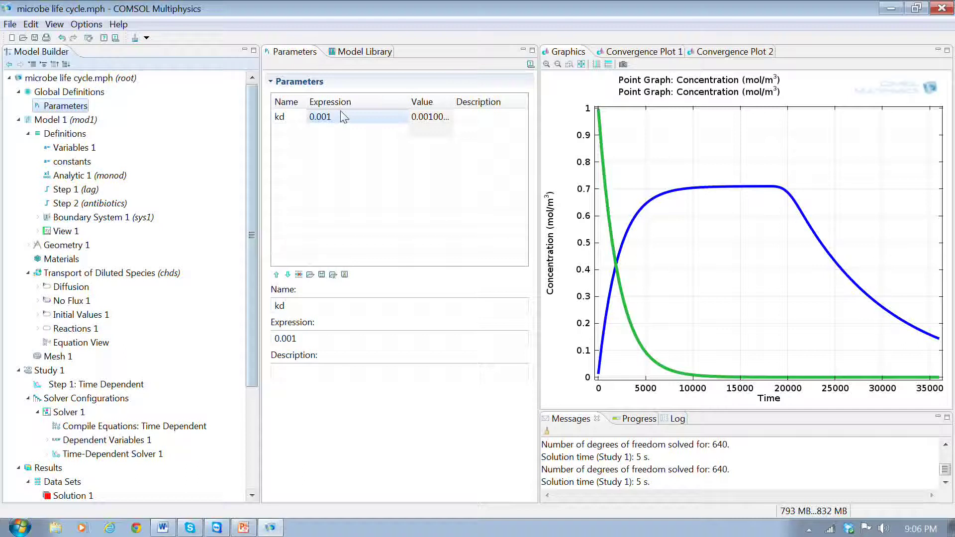
pyautogui.click(49, 371)
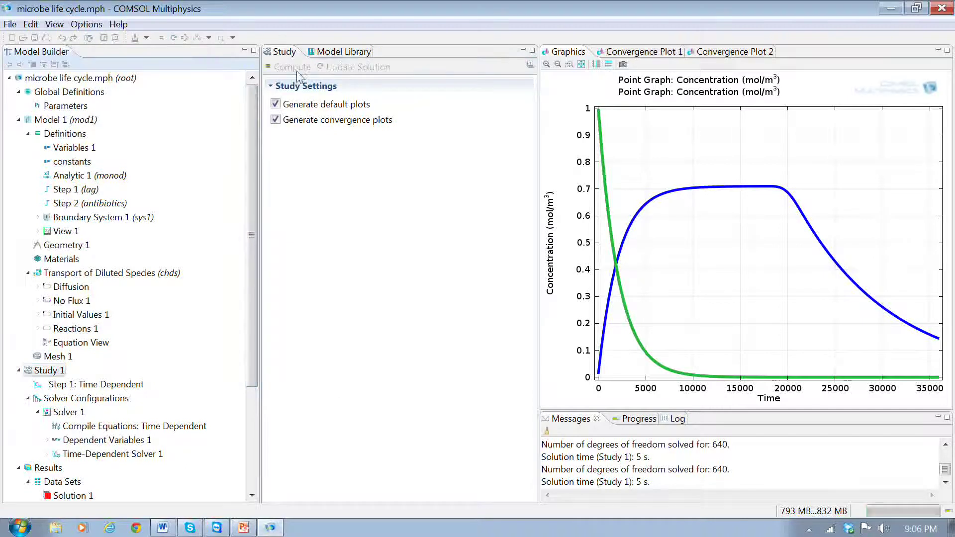